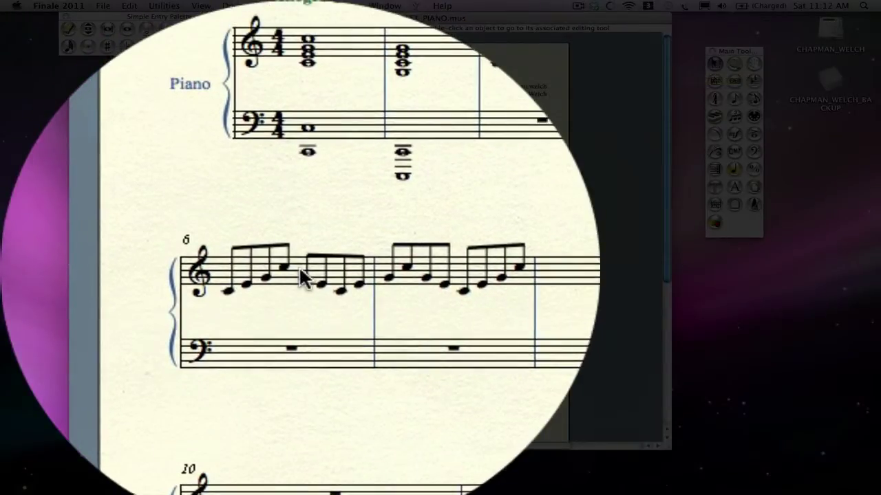
Step: Try copying and pasting measure 6 into the empty measure, undoing each attempt
{"action": "left_click", "coordinate": [303, 279]}
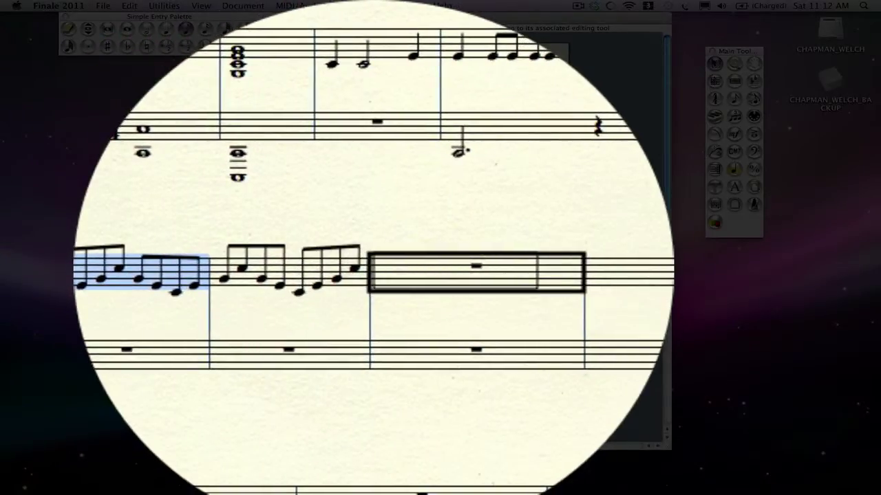
{"action": "left_click", "coordinate": [377, 279], "text": "alt"}
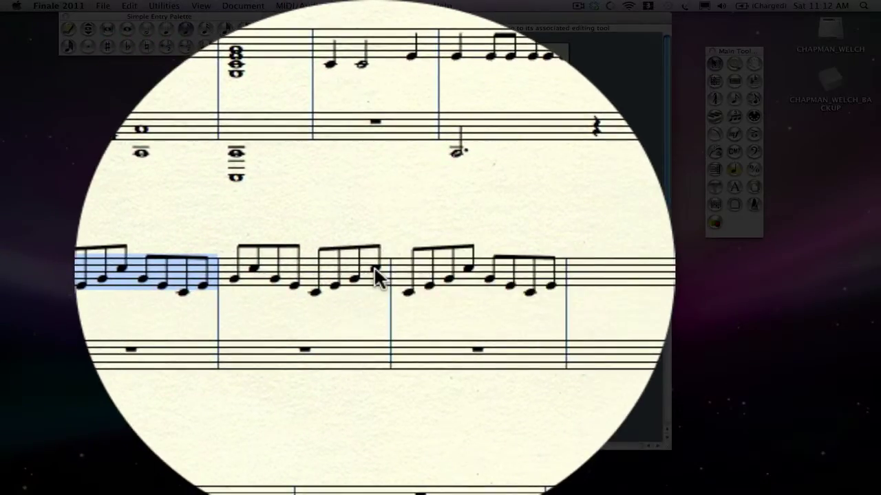
{"action": "key", "text": "super+z"}
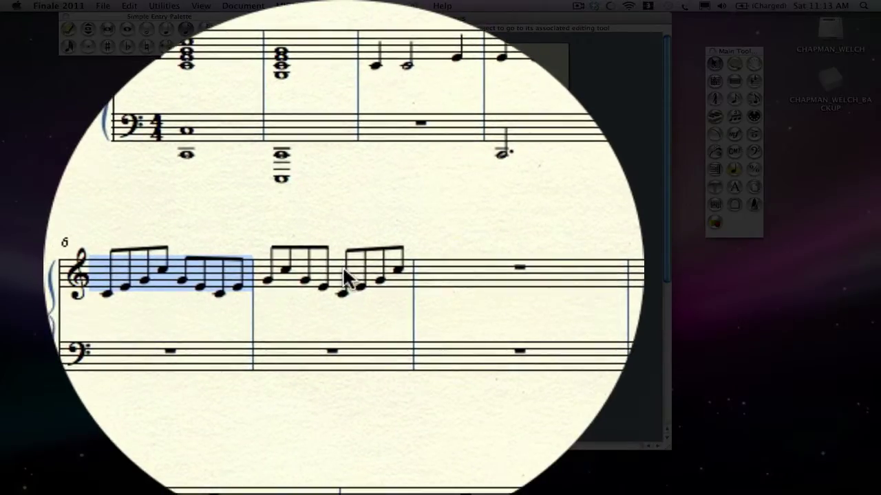
{"action": "left_click", "coordinate": [343, 266], "text": "shift"}
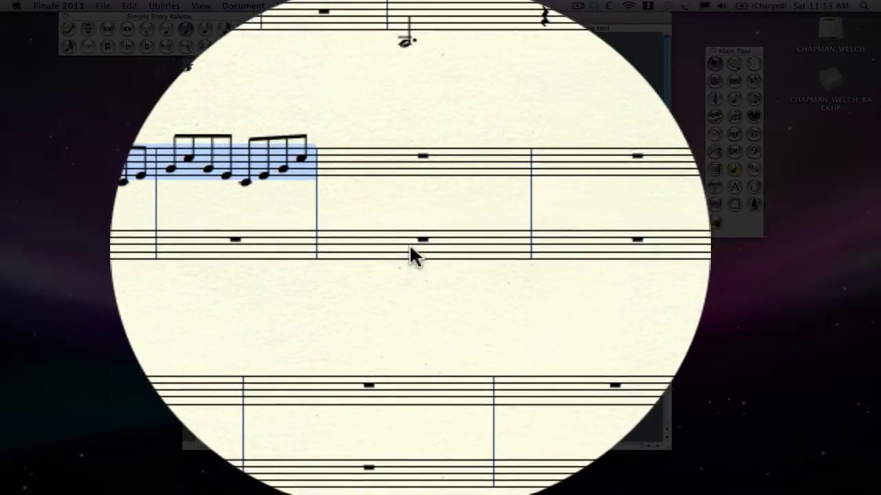
{"action": "left_click", "coordinate": [410, 249], "text": "shift"}
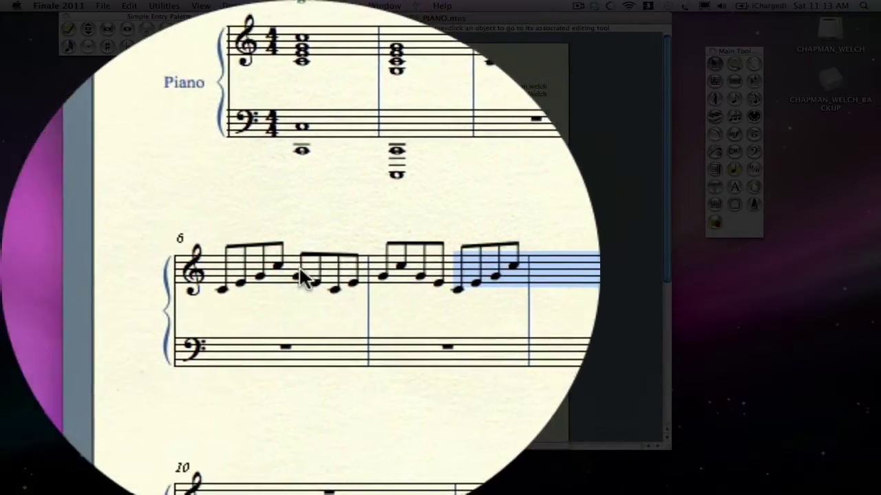
{"action": "left_click", "coordinate": [302, 279], "text": "shift"}
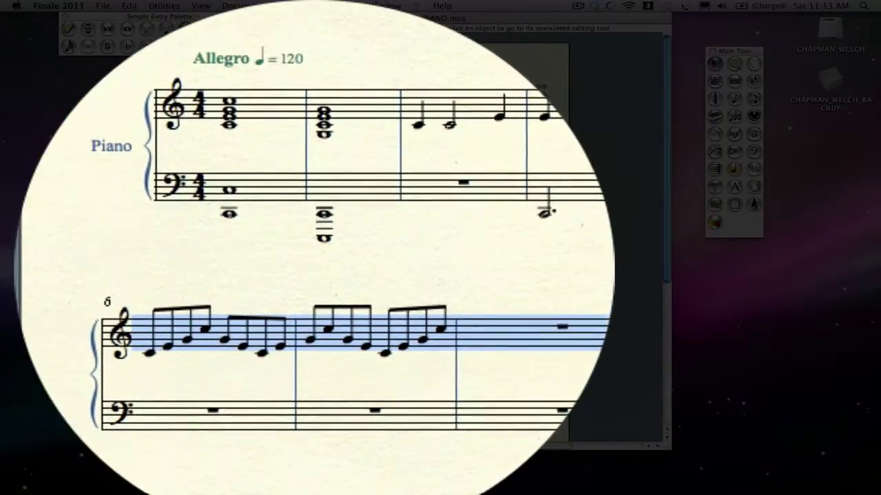
{"action": "left_click", "coordinate": [300, 272]}
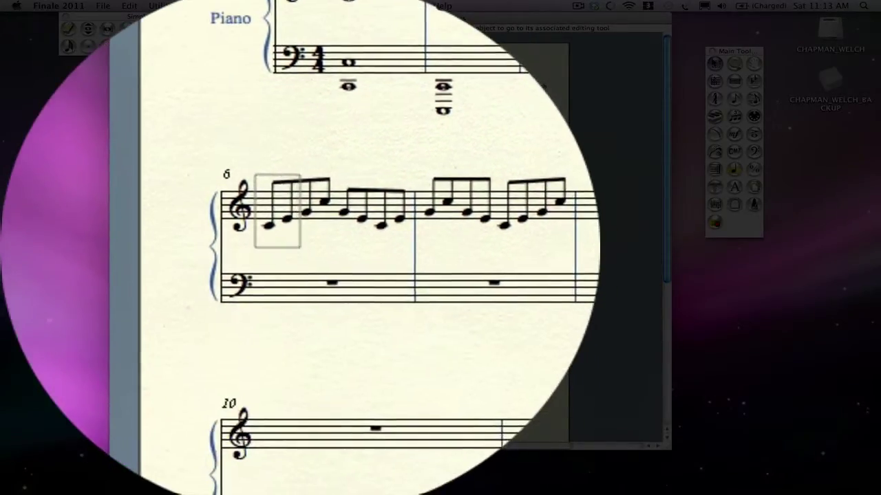
{"action": "left_click", "coordinate": [297, 249]}
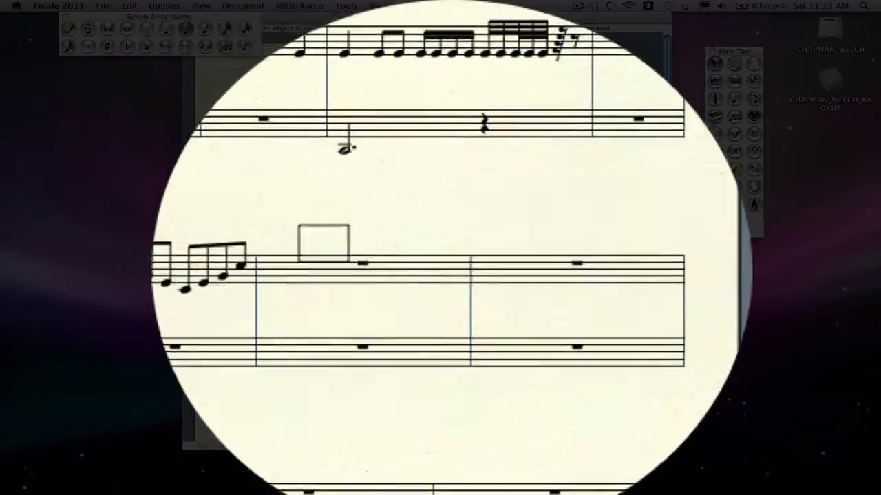
{"action": "key", "text": "super+v"}
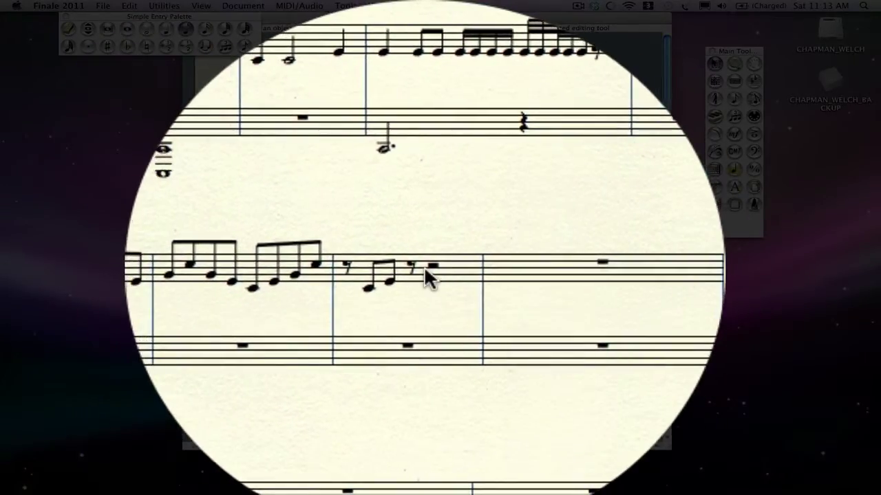
{"action": "key", "text": "super+z"}
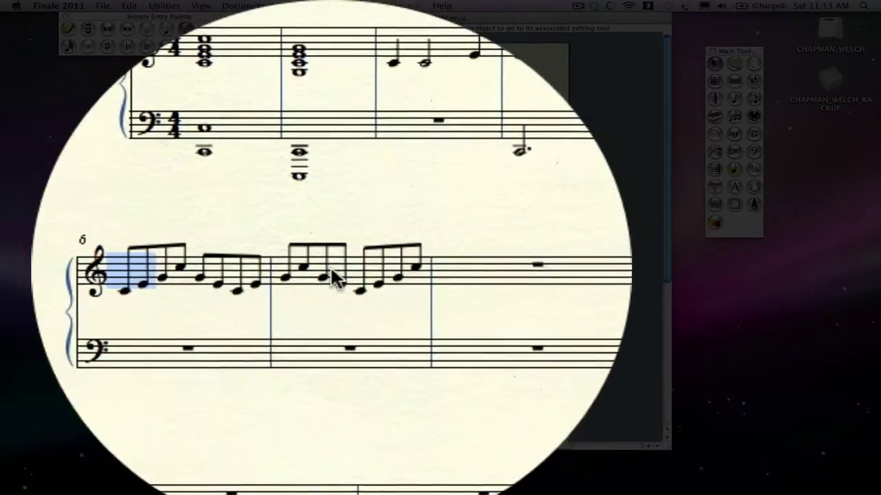
Step: Select treble measures 6–7 and drag a copy onto measures 8–9
{"action": "left_click_drag", "start_coordinate": [335, 270], "coordinate": [367, 275]}
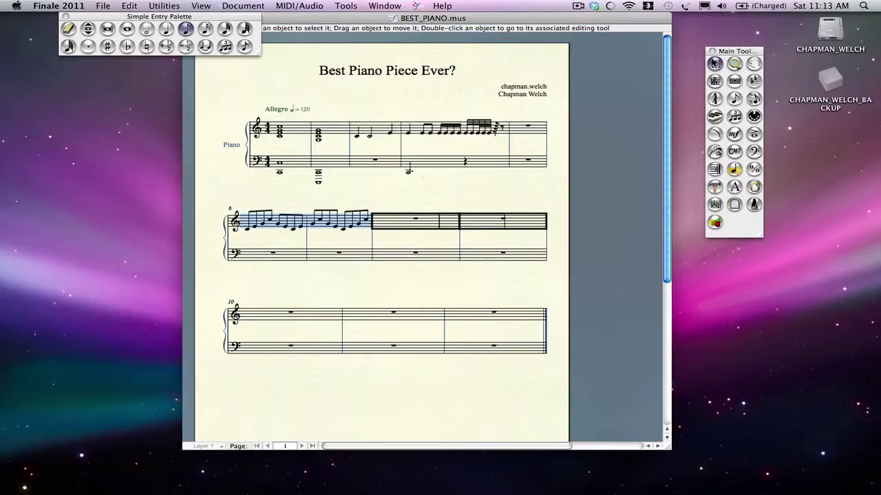
{"action": "left_click_drag", "start_coordinate": [375, 223], "coordinate": [375, 223]}
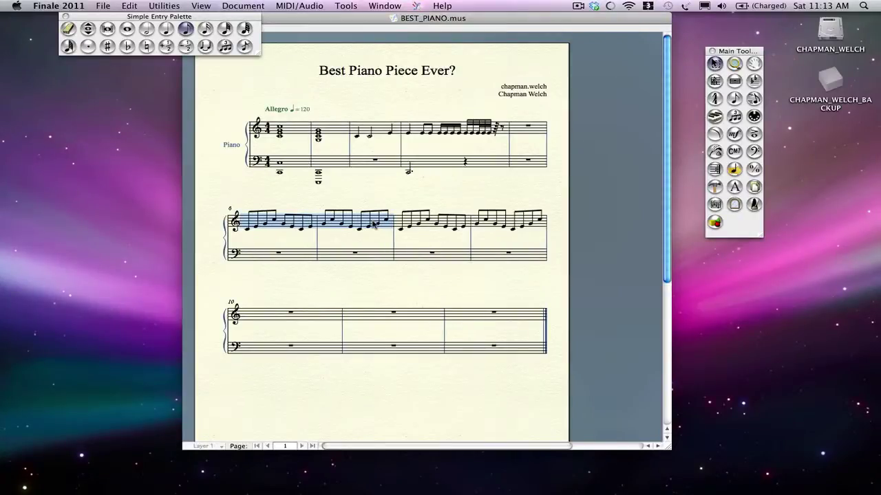
{"action": "key", "text": "super+z"}
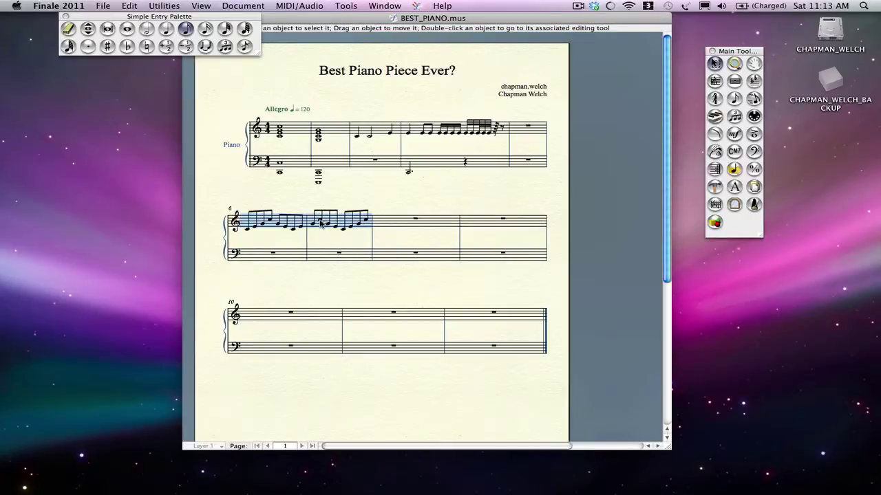
{"action": "left_click_drag", "start_coordinate": [321, 224], "coordinate": [475, 224]}
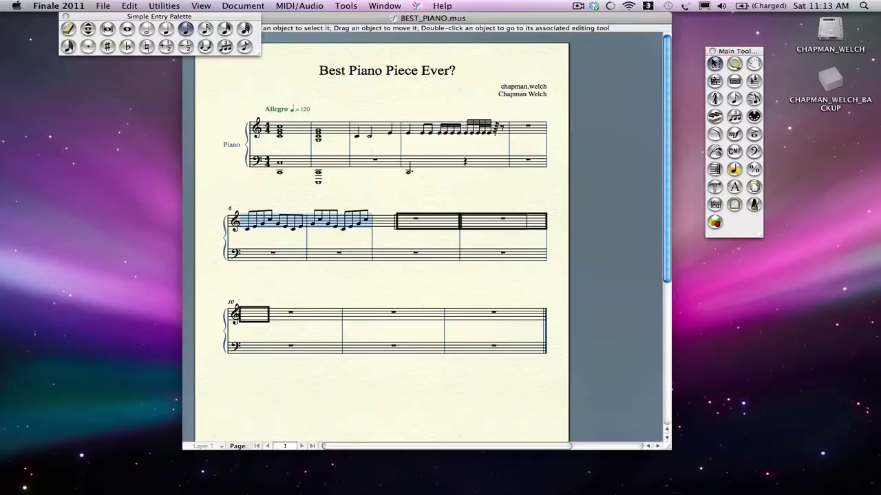
{"action": "left_click_drag", "start_coordinate": [396, 225], "coordinate": [395, 226]}
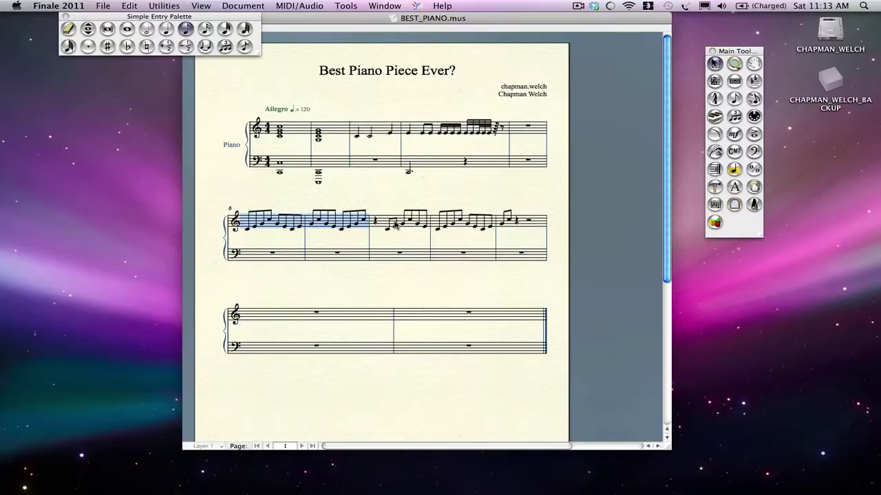
{"action": "key", "text": "super+z"}
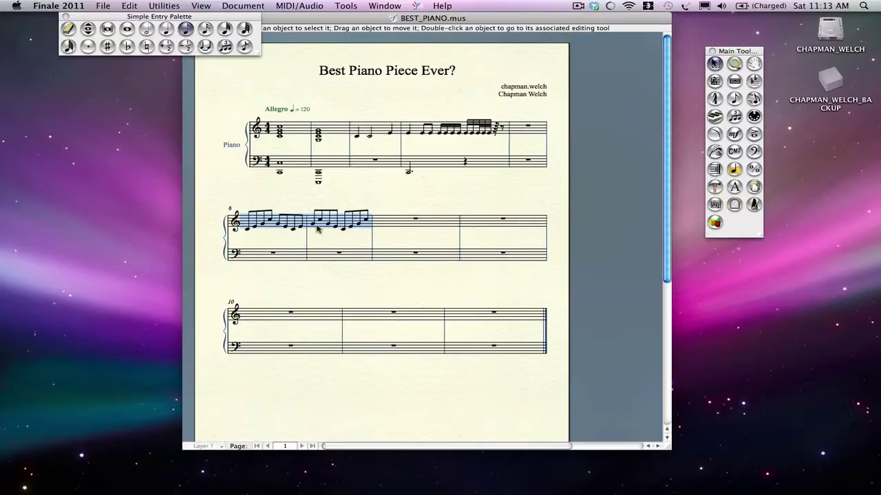
{"action": "left_click_drag", "start_coordinate": [303, 221], "coordinate": [447, 222]}
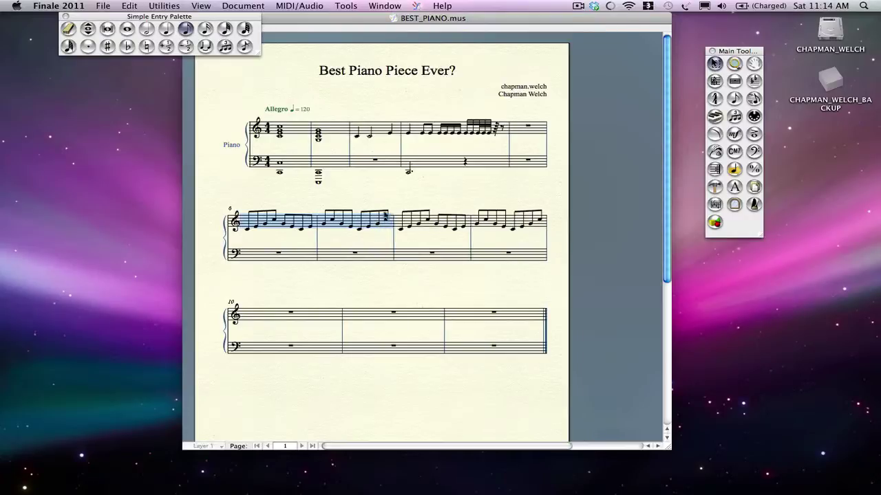
Step: With the Articulation Tool, give the first note of treble measure 6 a staccato
{"action": "left_click", "coordinate": [397, 190]}
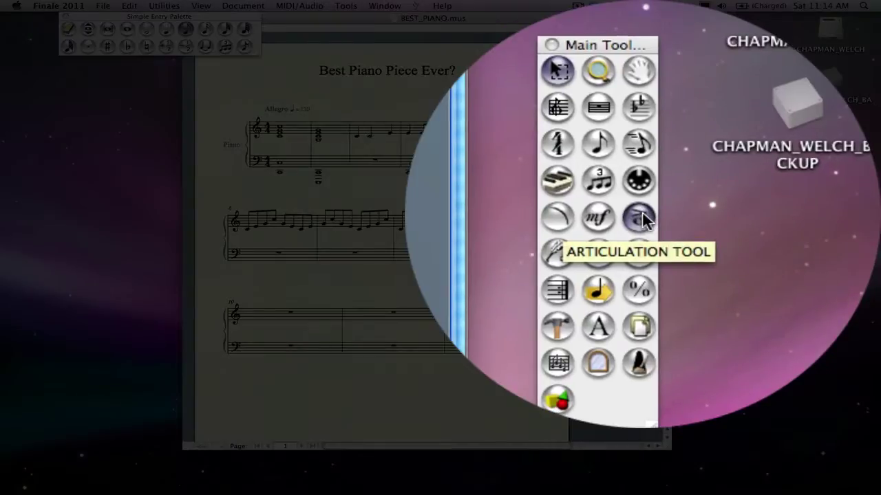
{"action": "left_click", "coordinate": [643, 216]}
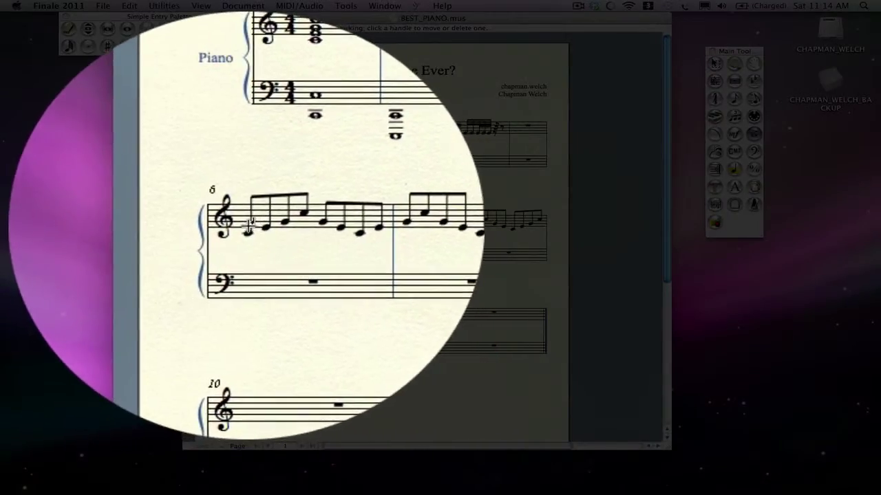
{"action": "left_click", "coordinate": [249, 224]}
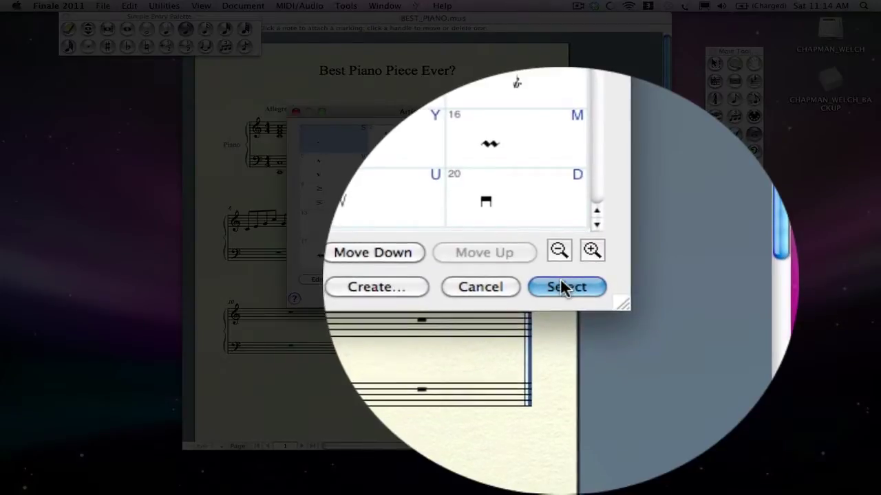
{"action": "left_click", "coordinate": [562, 280]}
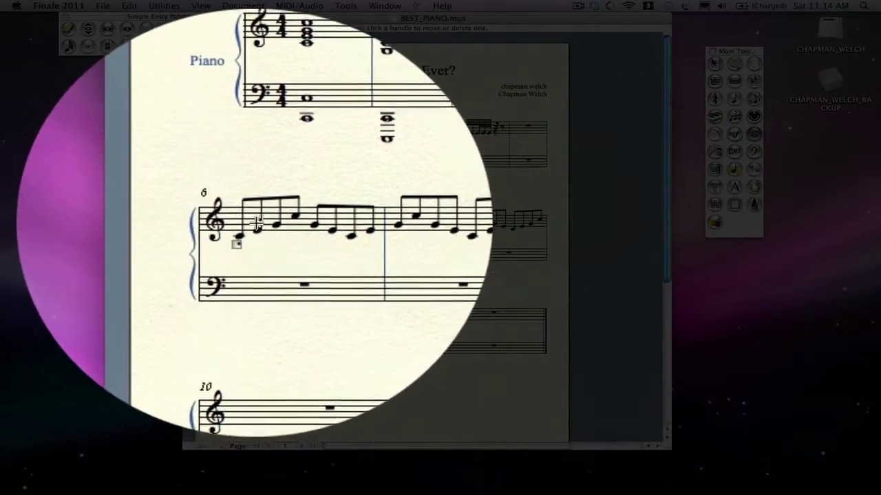
Step: Add a staccato to the next note of measure 6 and reopen the articulation list
{"action": "left_click", "coordinate": [259, 219]}
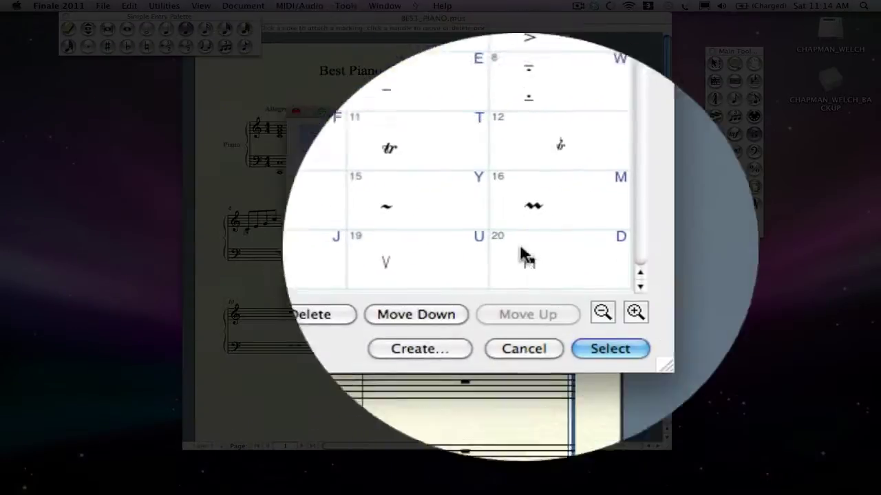
{"action": "left_click", "coordinate": [560, 279]}
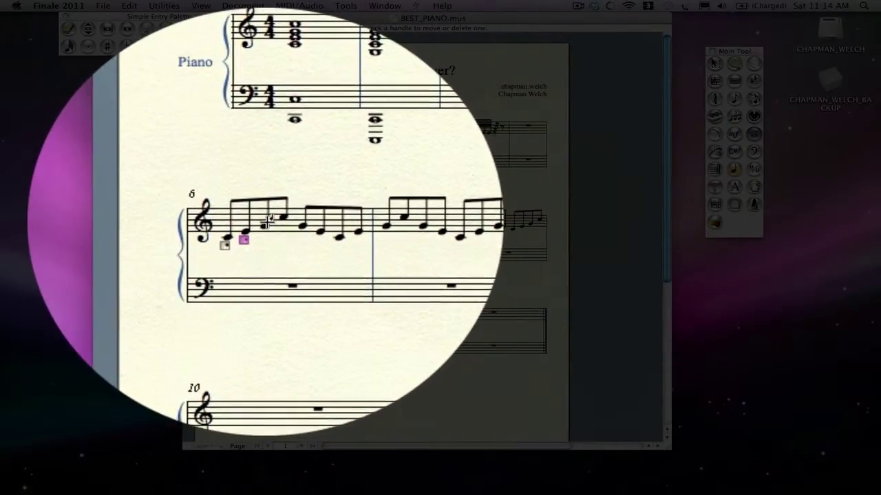
{"action": "left_click", "coordinate": [268, 220]}
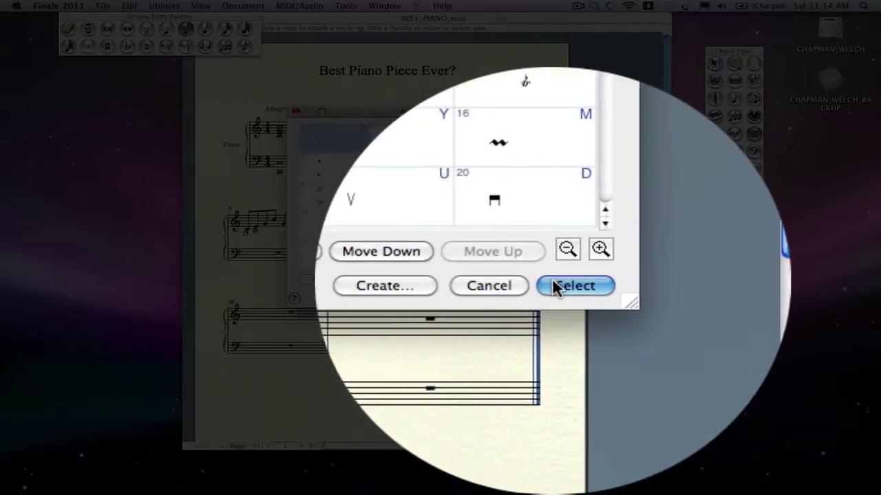
Step: Put staccatos on the third through last eighth notes of measure 6
{"action": "left_click", "coordinate": [554, 285]}
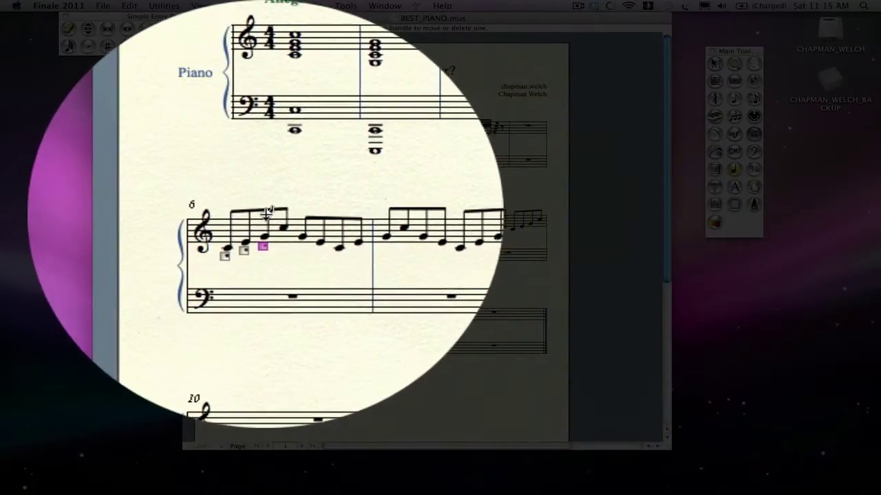
{"action": "left_click", "coordinate": [276, 219]}
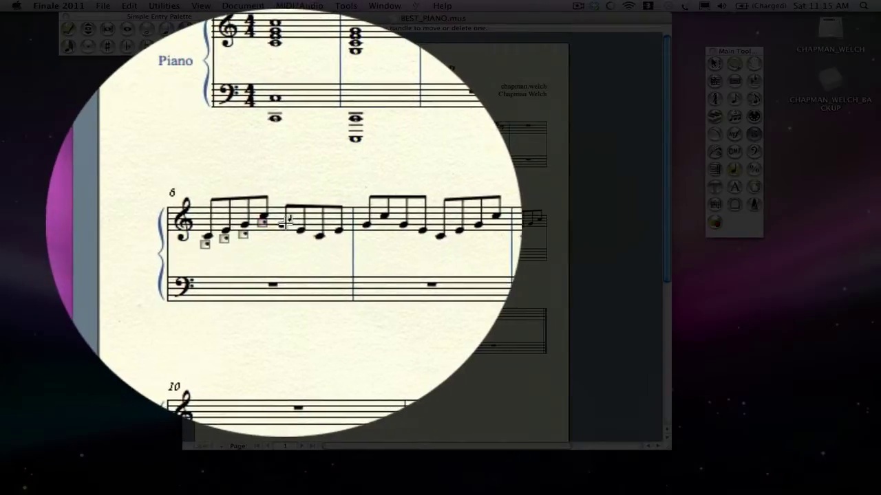
{"action": "left_click", "coordinate": [288, 222]}
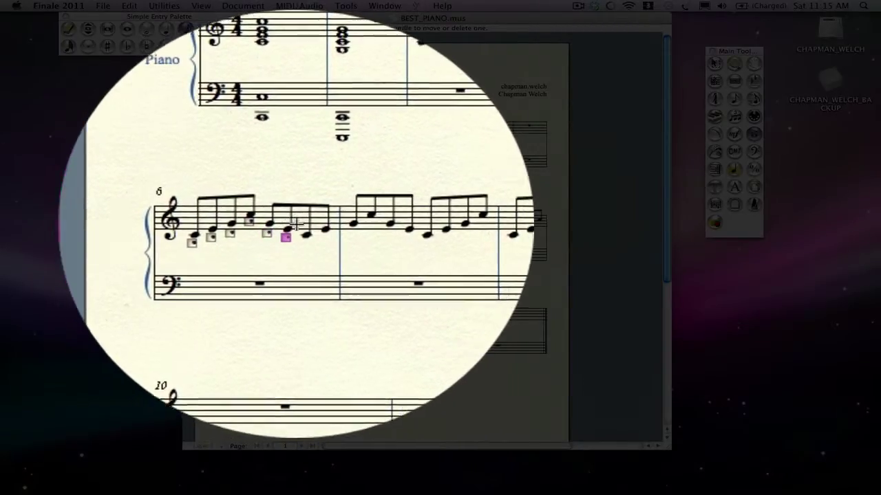
{"action": "left_click", "coordinate": [306, 223]}
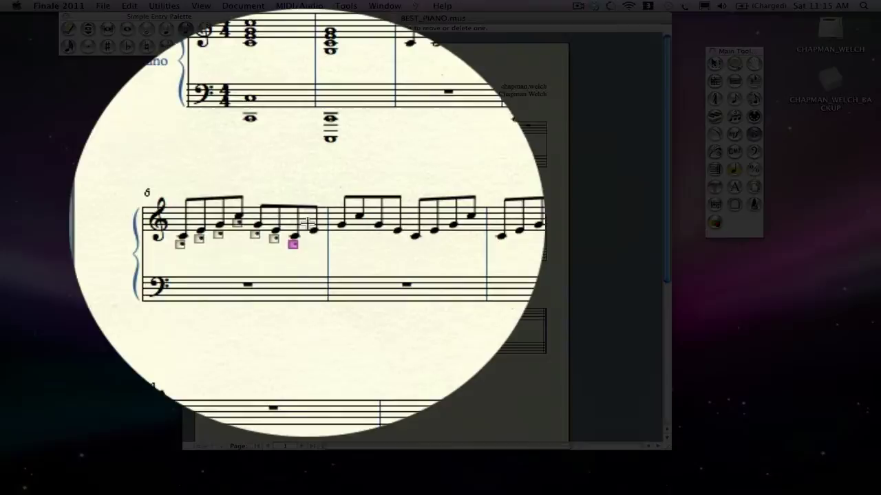
{"action": "left_click", "coordinate": [314, 227]}
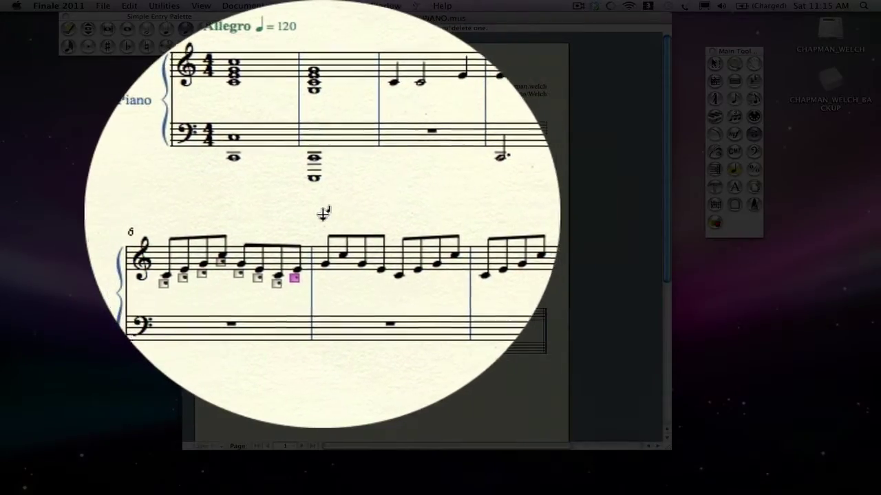
Step: Marquee-select treble measures 7–9 and apply accent articulation 3 to every note
{"action": "left_click_drag", "start_coordinate": [320, 206], "coordinate": [547, 229]}
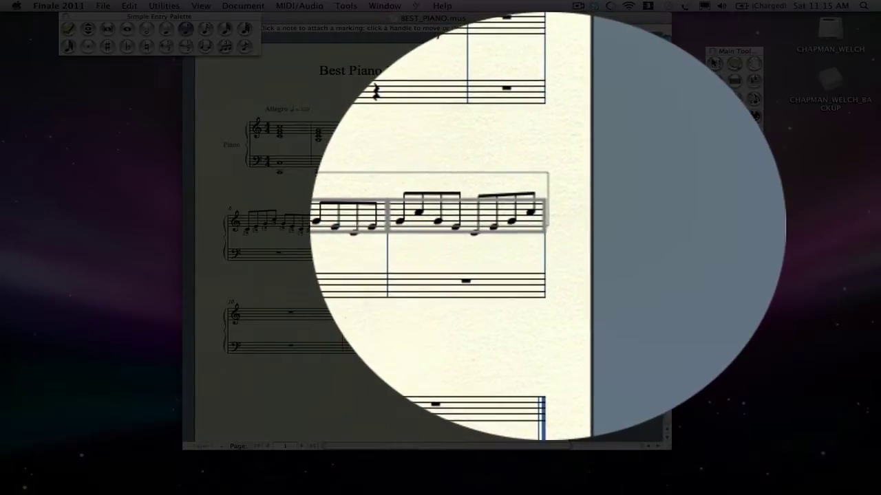
{"action": "left_click", "coordinate": [547, 223]}
{"action": "left_click", "coordinate": [427, 200]}
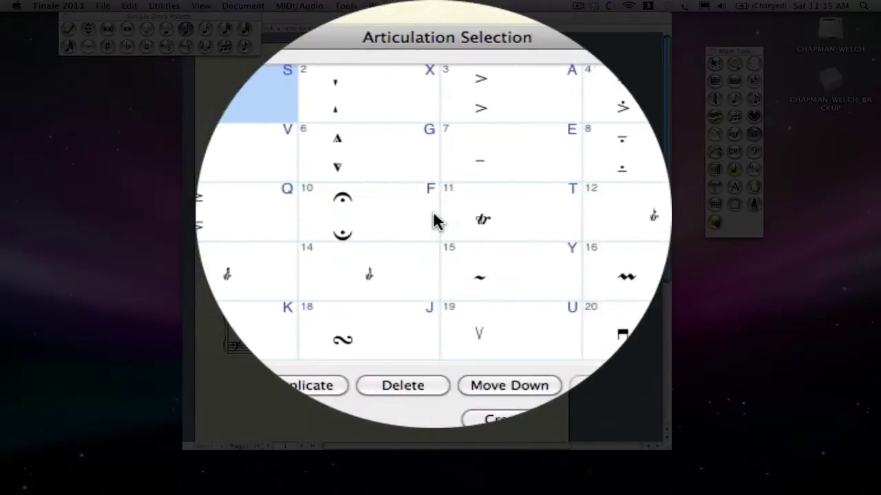
{"action": "left_click", "coordinate": [475, 221]}
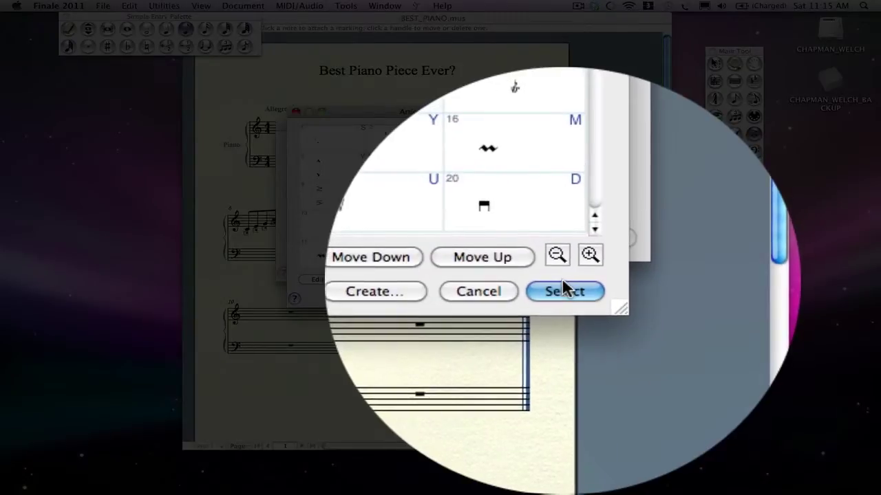
{"action": "left_click", "coordinate": [564, 279]}
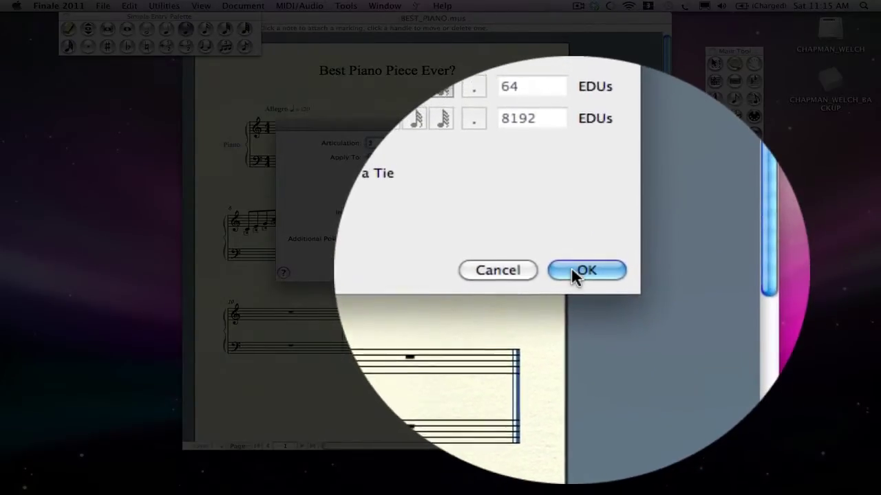
{"action": "left_click", "coordinate": [571, 268]}
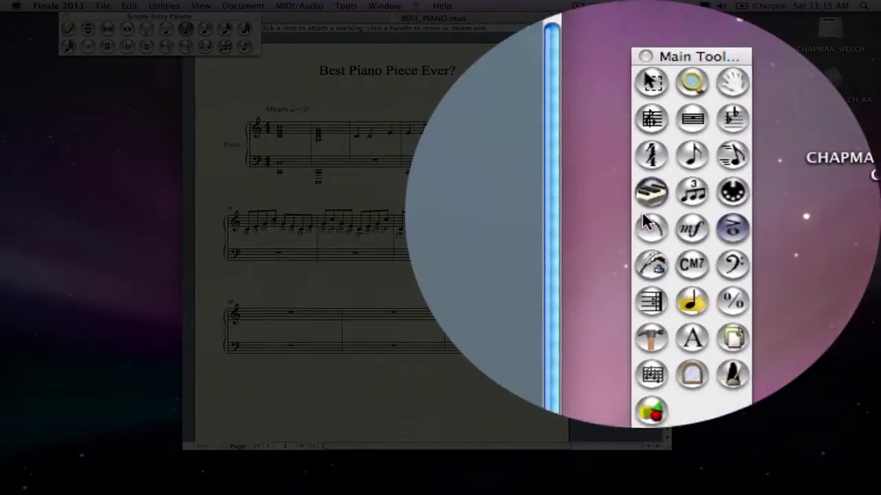
Step: Activate the Expression tool, then open and cancel Expression Selection on a note
{"action": "left_click", "coordinate": [734, 135]}
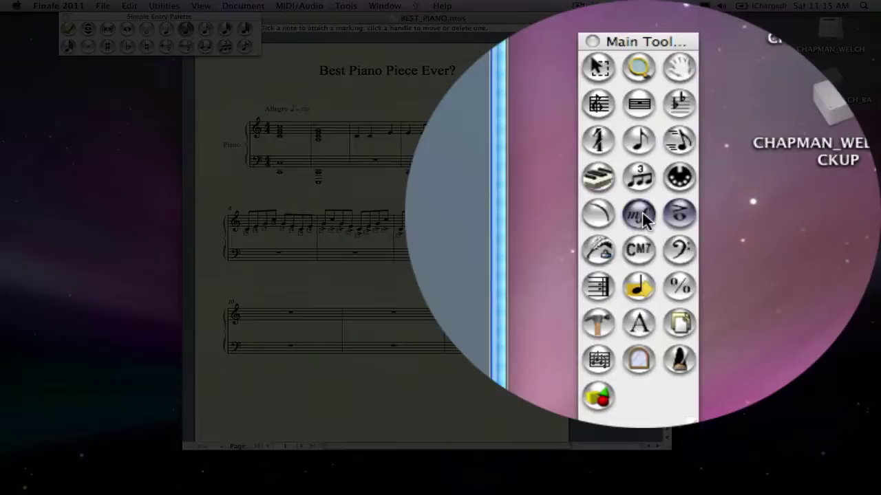
{"action": "left_click", "coordinate": [734, 135]}
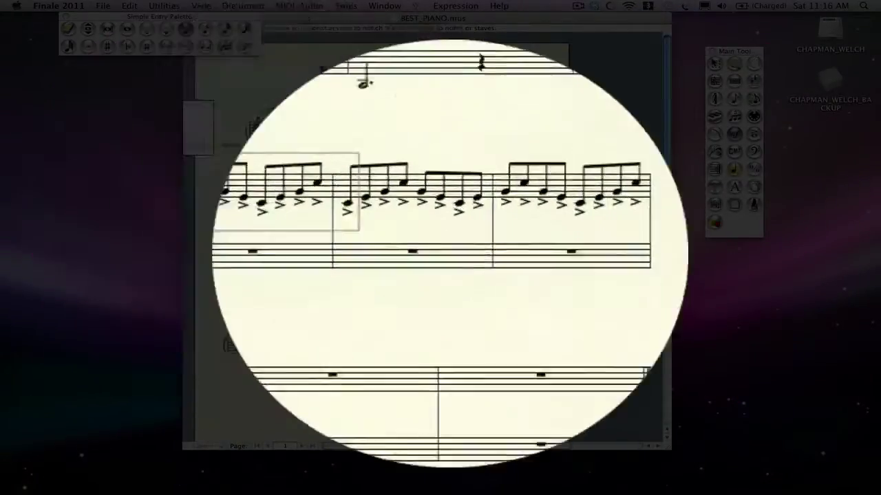
{"action": "double_click", "coordinate": [555, 240]}
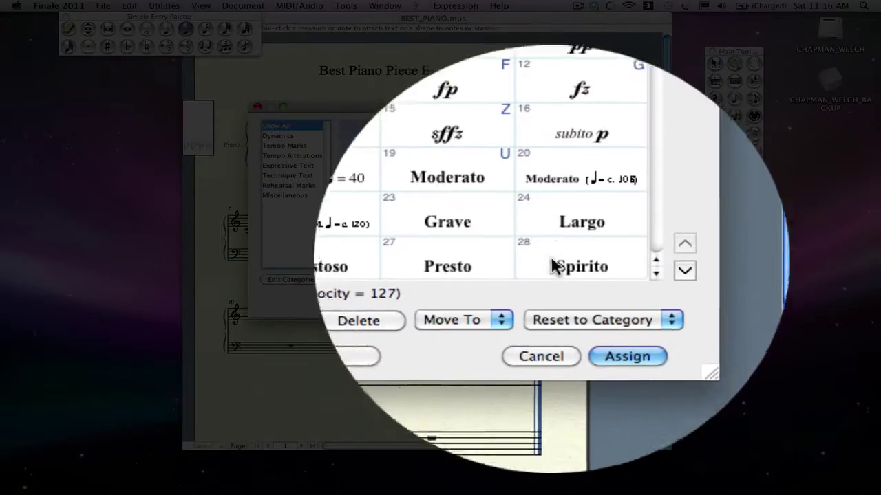
{"action": "left_click", "coordinate": [540, 278]}
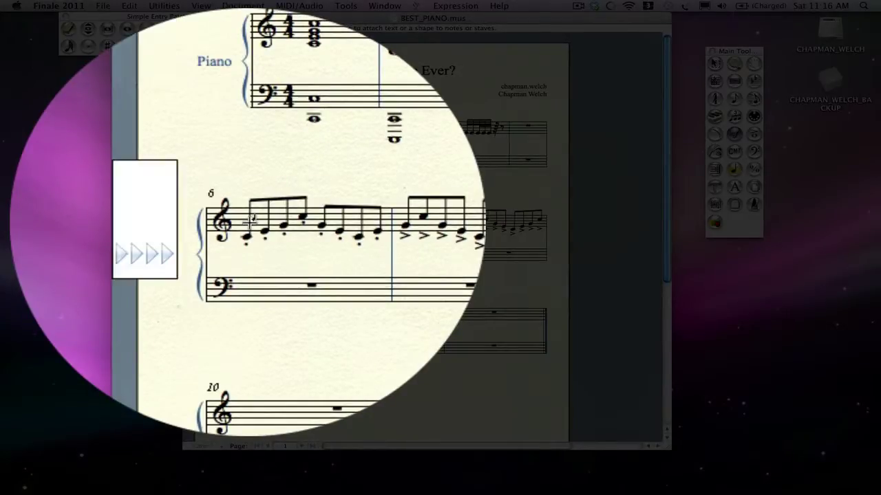
Step: Place a p dynamic under measure 6's first note, then open expressions for measure 7's first note
{"action": "double_click", "coordinate": [250, 220]}
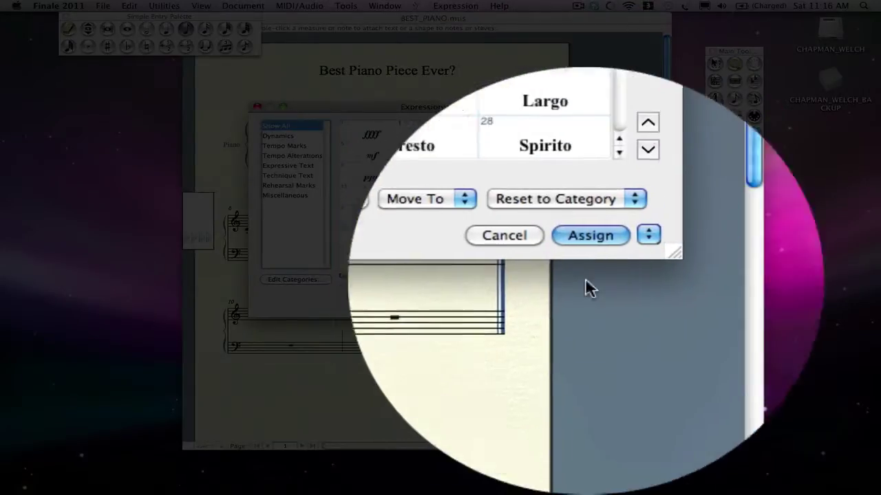
{"action": "left_click", "coordinate": [592, 279]}
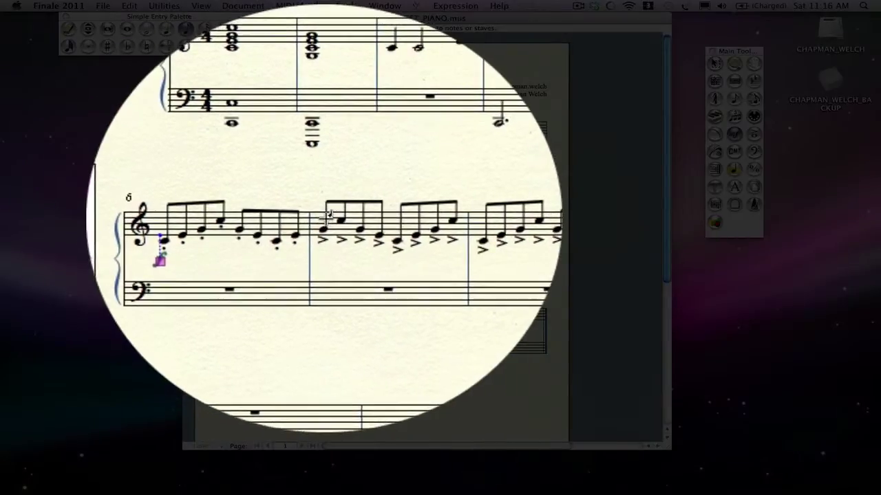
{"action": "double_click", "coordinate": [329, 214]}
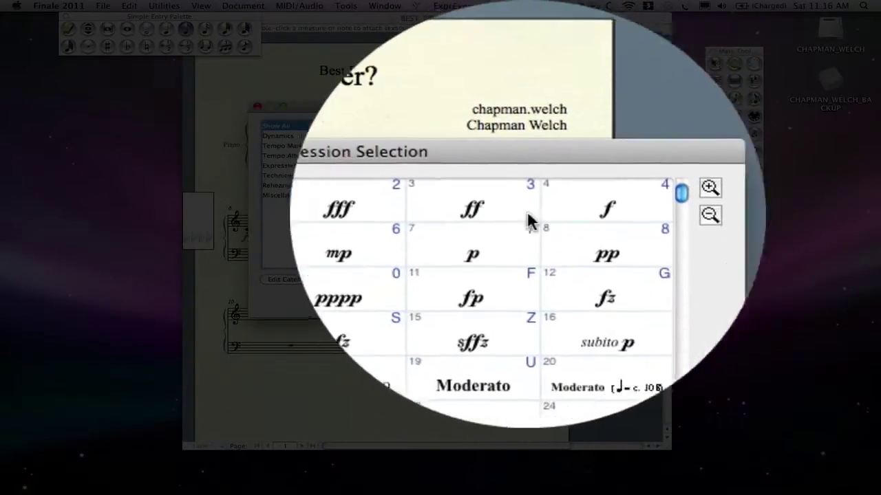
{"action": "scroll", "coordinate": [530, 229], "scroll_direction": "down", "scroll_amount": 5}
{"action": "scroll", "coordinate": [505, 230], "scroll_direction": "up", "scroll_amount": 5}
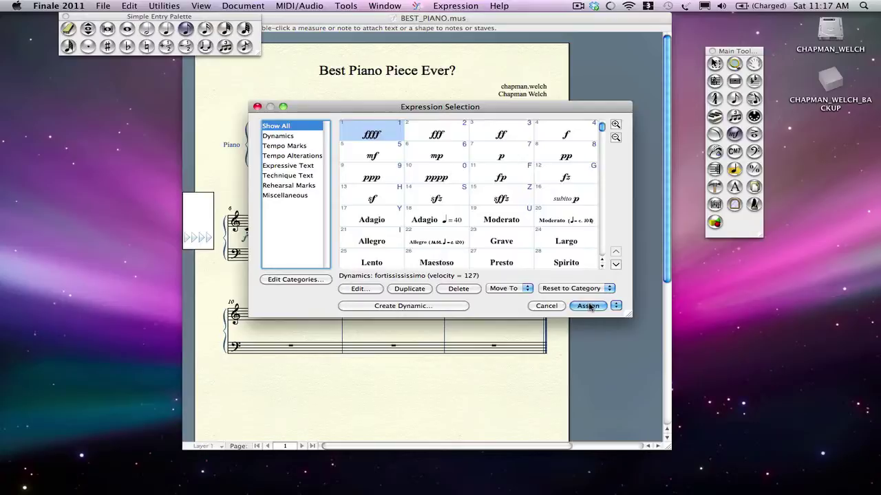
Step: Assign fff under measure 7, then add mp, mf and pppp under later notes through measure 9
{"action": "left_click", "coordinate": [588, 307]}
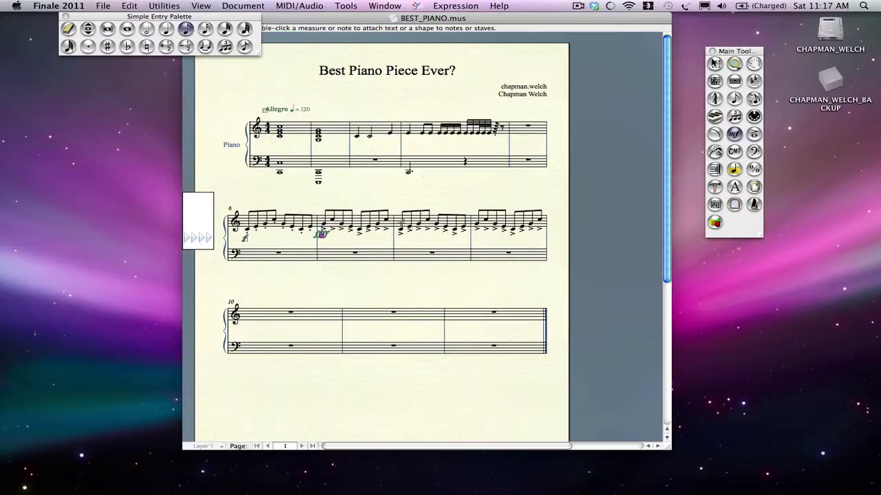
{"action": "left_click", "coordinate": [399, 224]}
{"action": "left_click", "coordinate": [435, 220]}
{"action": "left_click", "coordinate": [476, 219]}
{"action": "left_click", "coordinate": [497, 219]}
{"action": "left_click", "coordinate": [504, 219]}
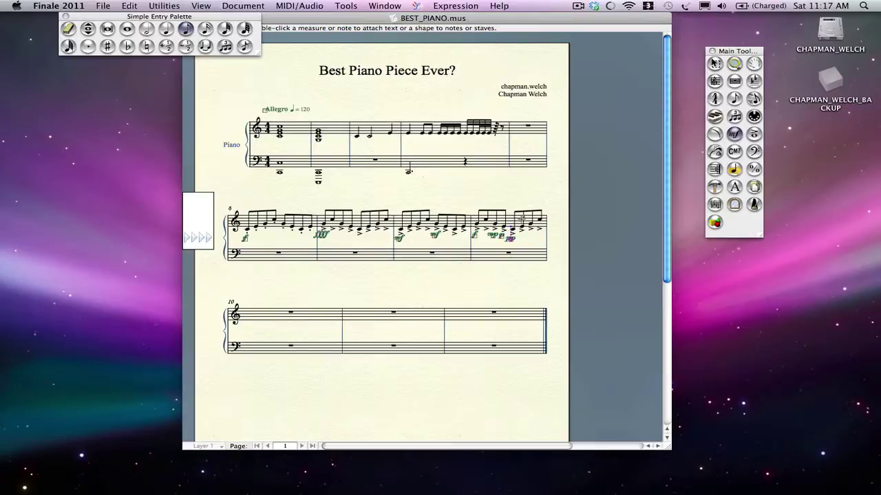
{"action": "left_click", "coordinate": [519, 219]}
{"action": "left_click", "coordinate": [530, 220]}
{"action": "left_click", "coordinate": [531, 242]}
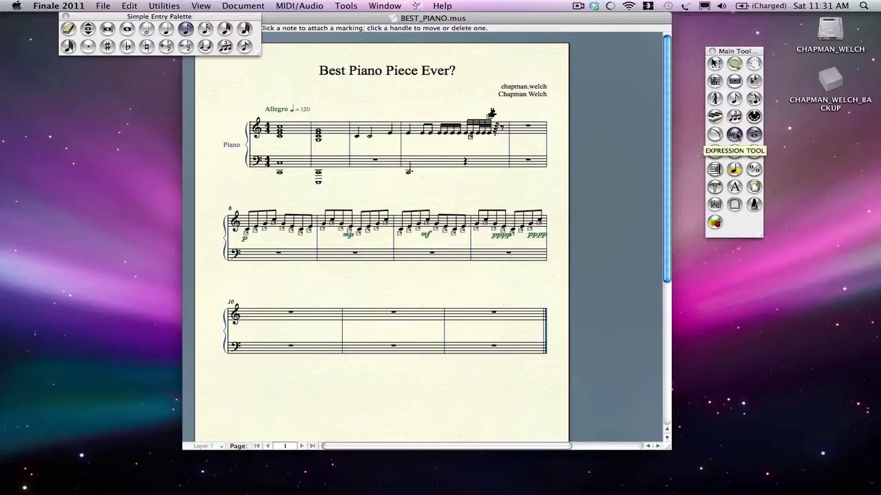
Step: Switch to the Articulation tool, select articulation 6, and reopen the articulation choices on a note
{"action": "left_click", "coordinate": [735, 134]}
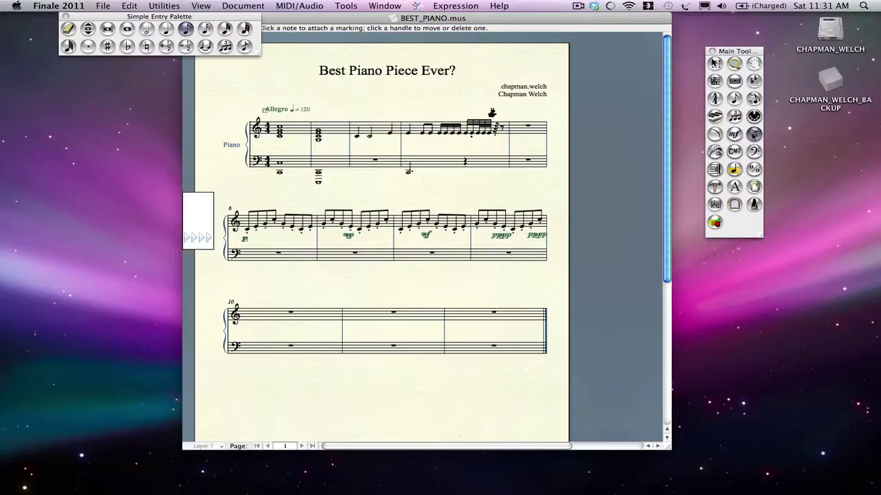
{"action": "left_click", "coordinate": [754, 135]}
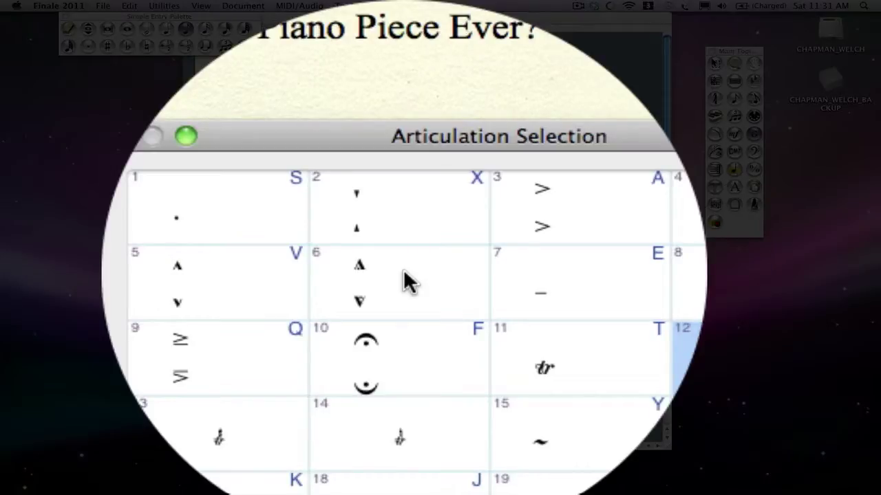
{"action": "left_click", "coordinate": [403, 269]}
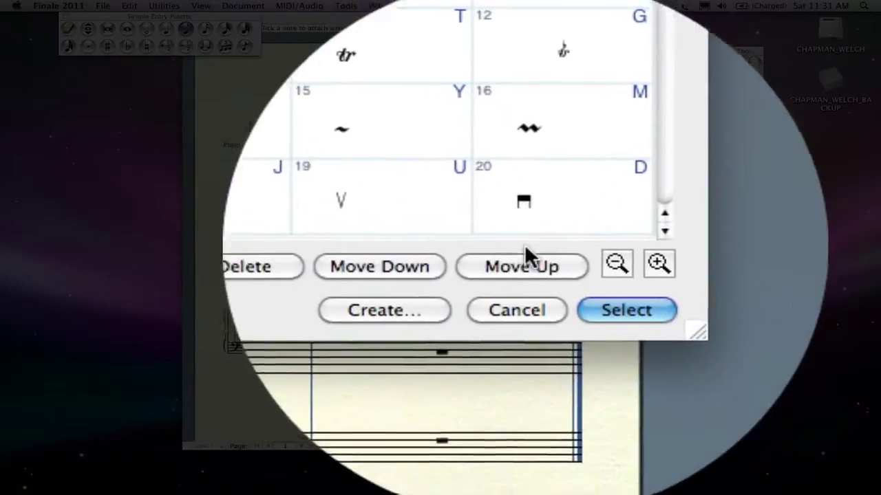
{"action": "left_click", "coordinate": [626, 310]}
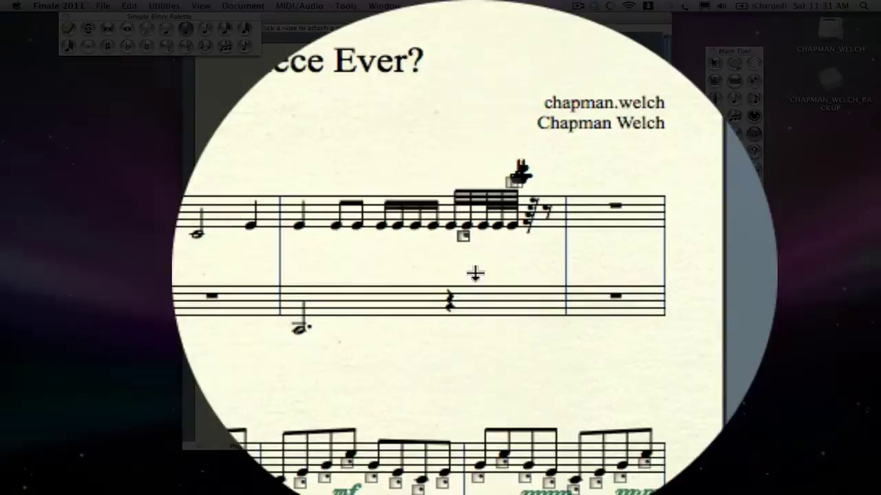
{"action": "left_click", "coordinate": [455, 271]}
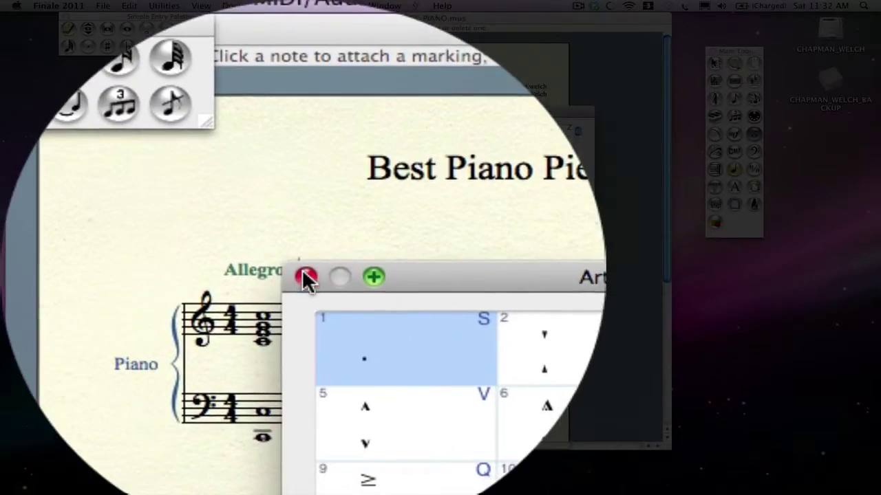
Step: Close the articulation dialog, open expressions on a measure 6 note, and assign shortcut Q to subito p
{"action": "left_click", "coordinate": [305, 275]}
{"action": "left_click", "coordinate": [577, 274]}
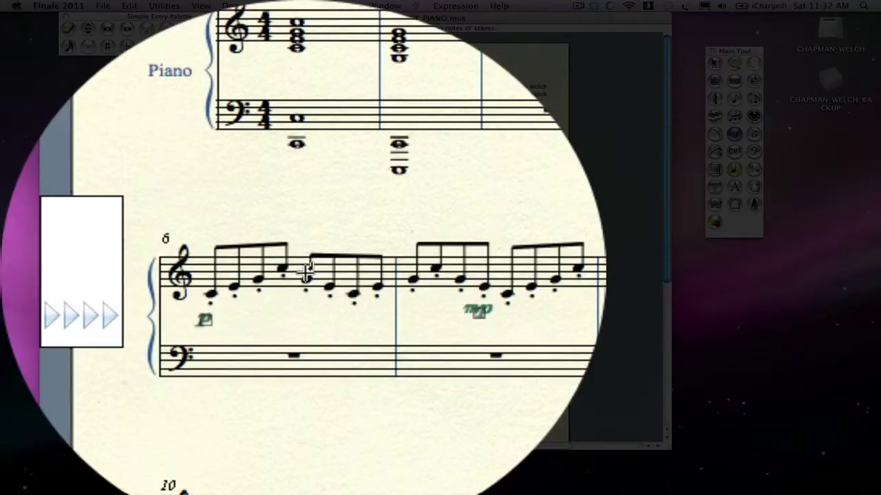
{"action": "double_click", "coordinate": [306, 273]}
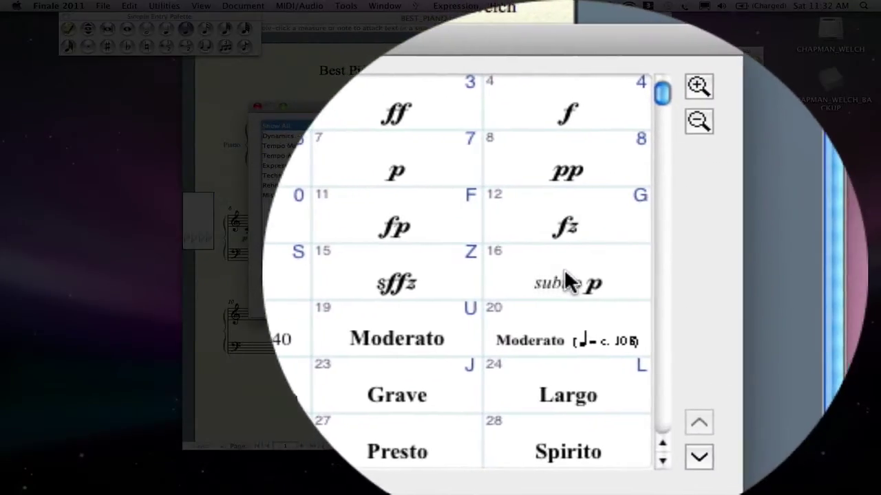
{"action": "left_click", "coordinate": [565, 273]}
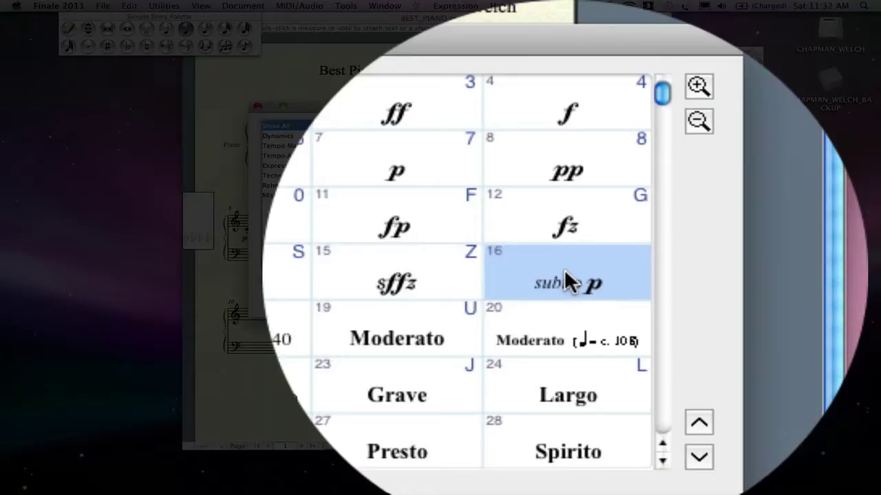
{"action": "key", "text": "shift+q"}
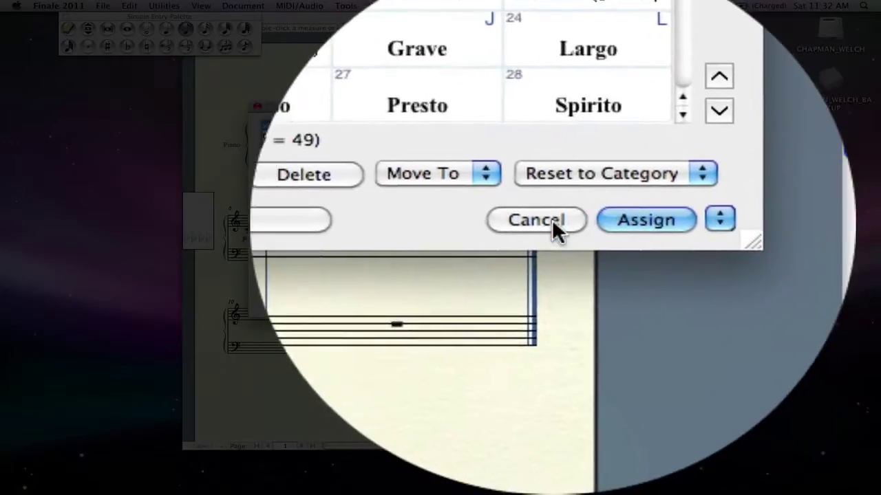
Step: Bind Shift+G to trill articulation number 12, then confirm the G shortcut in the articulation list
{"action": "left_click", "coordinate": [442, 406]}
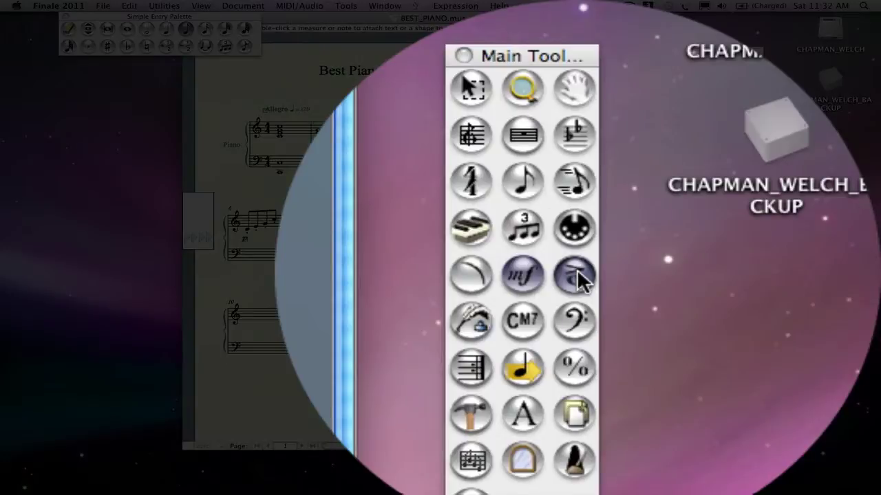
{"action": "left_click", "coordinate": [674, 124]}
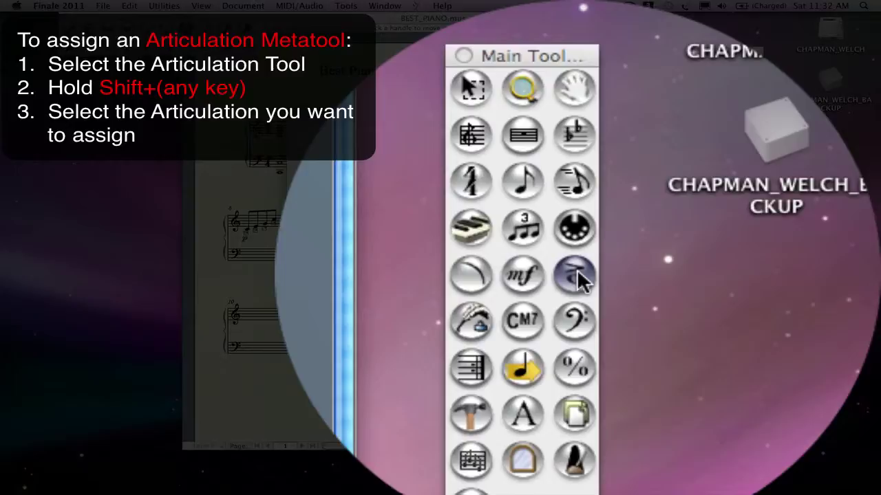
{"action": "key", "text": "shift+g"}
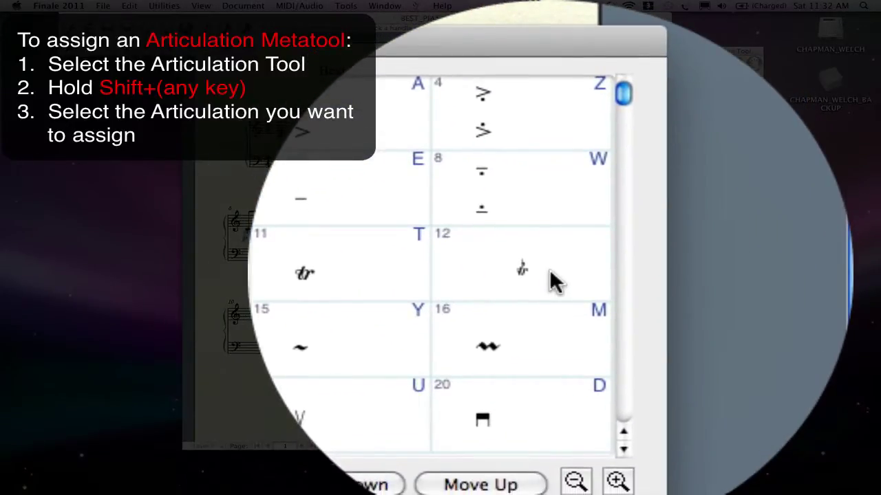
{"action": "left_click", "coordinate": [551, 272]}
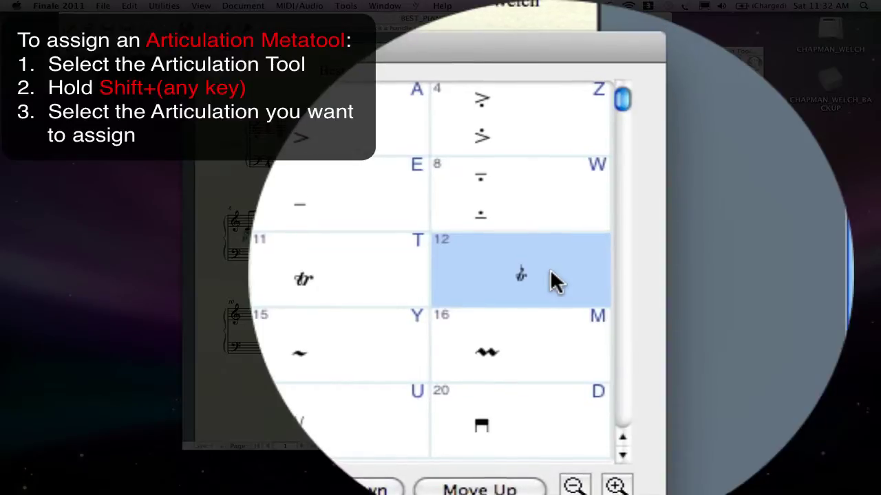
{"action": "double_click", "coordinate": [550, 268]}
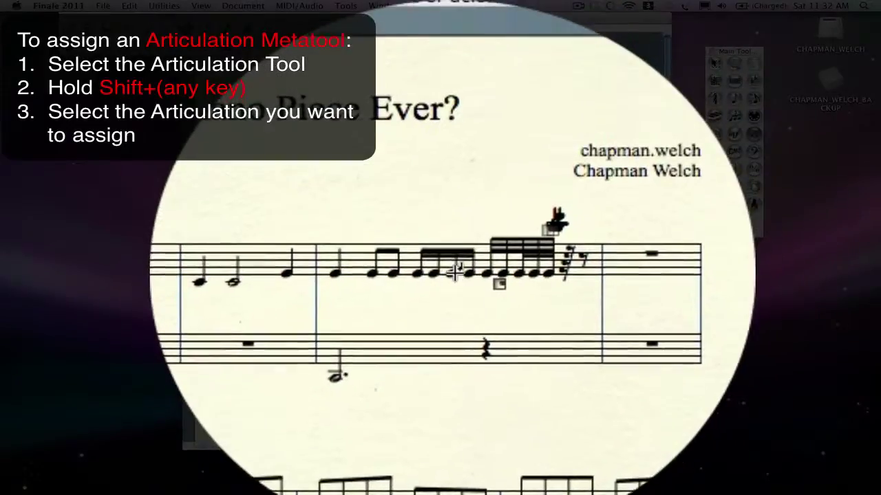
{"action": "key", "text": "shift+s"}
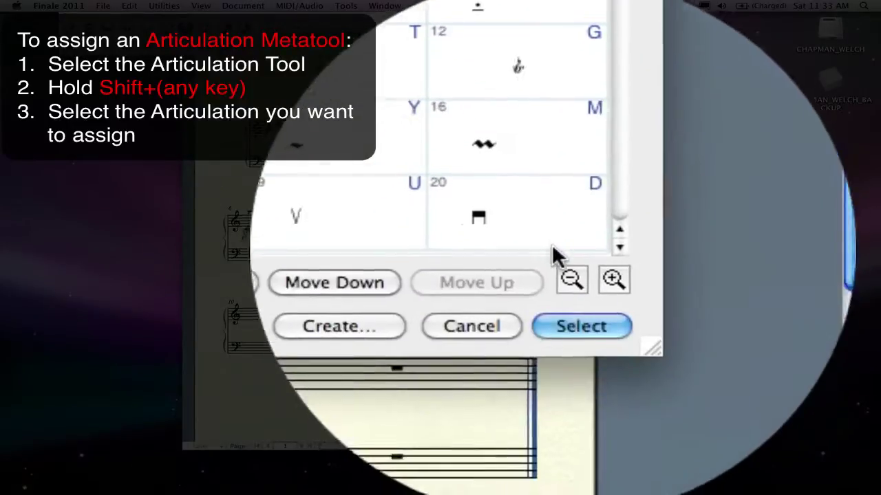
{"action": "left_click", "coordinate": [563, 296]}
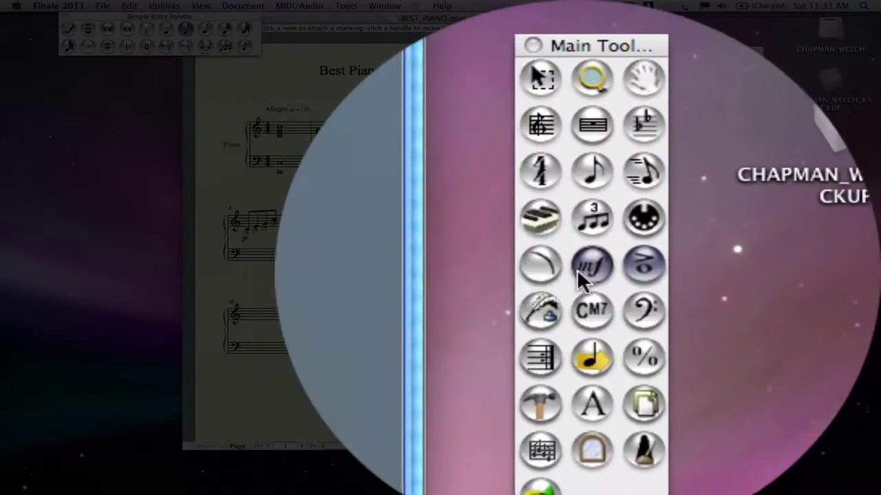
Step: Give the Grave tempo marking, expression 23, the shortcut letter L in place of J
{"action": "left_click", "coordinate": [580, 281]}
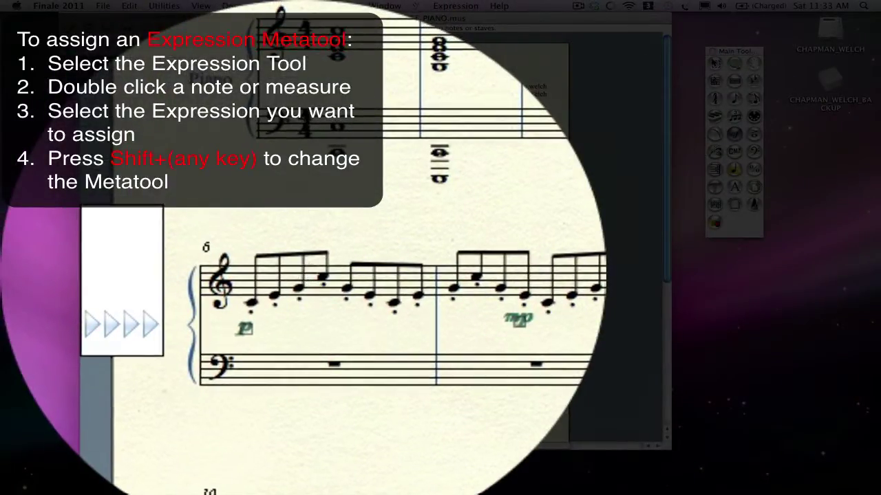
{"action": "double_click", "coordinate": [305, 273]}
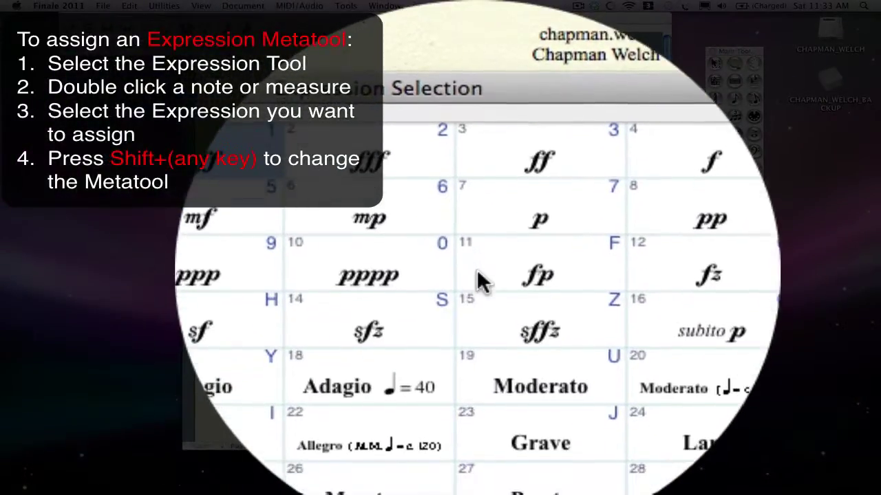
{"action": "scroll", "coordinate": [477, 271], "scroll_direction": "up", "scroll_amount": 3}
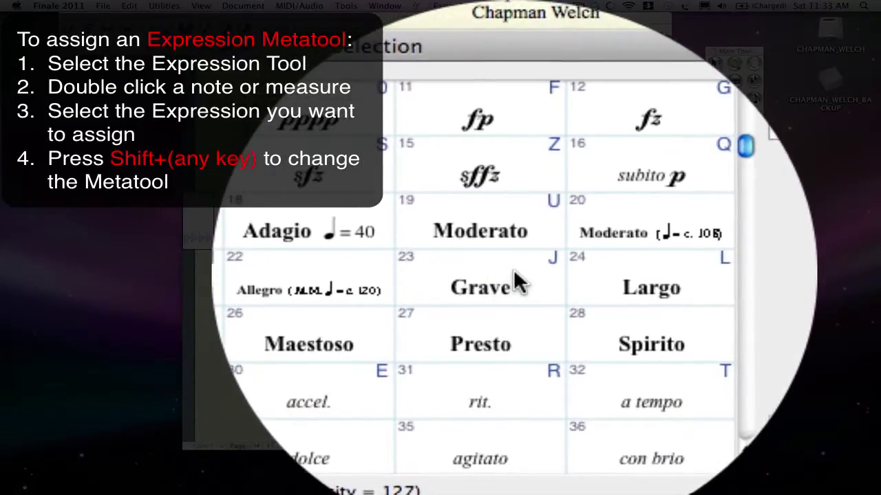
{"action": "left_click", "coordinate": [521, 272]}
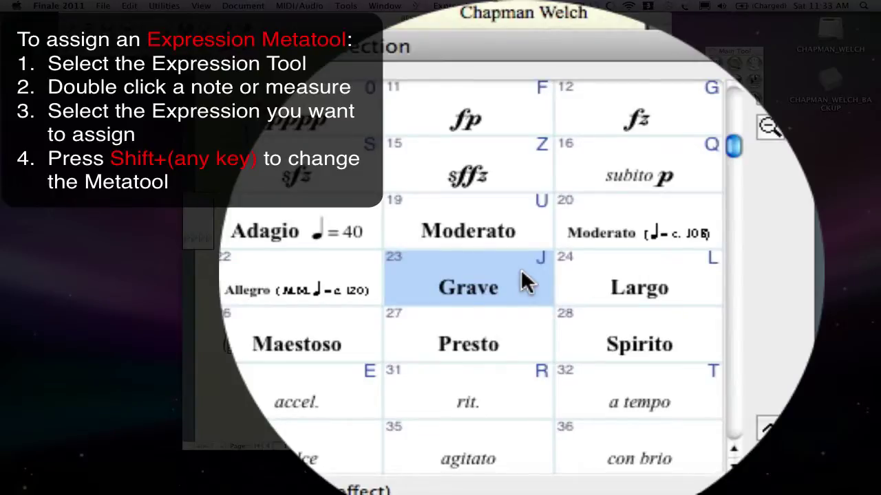
{"action": "key", "text": "shift+l"}
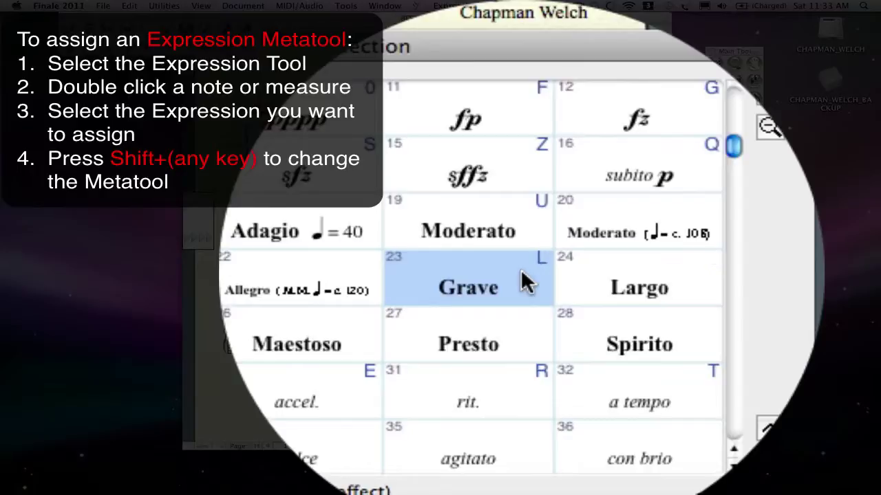